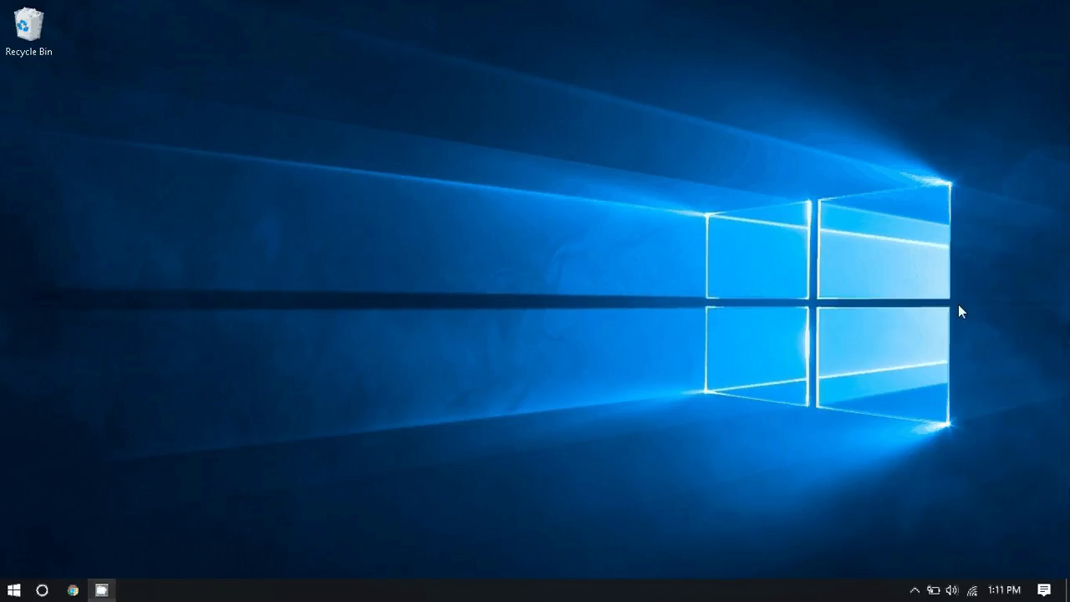
Step: Launch Google Chrome by entering 'chrome' in the Run box
{"action": "key", "text": "super+r"}
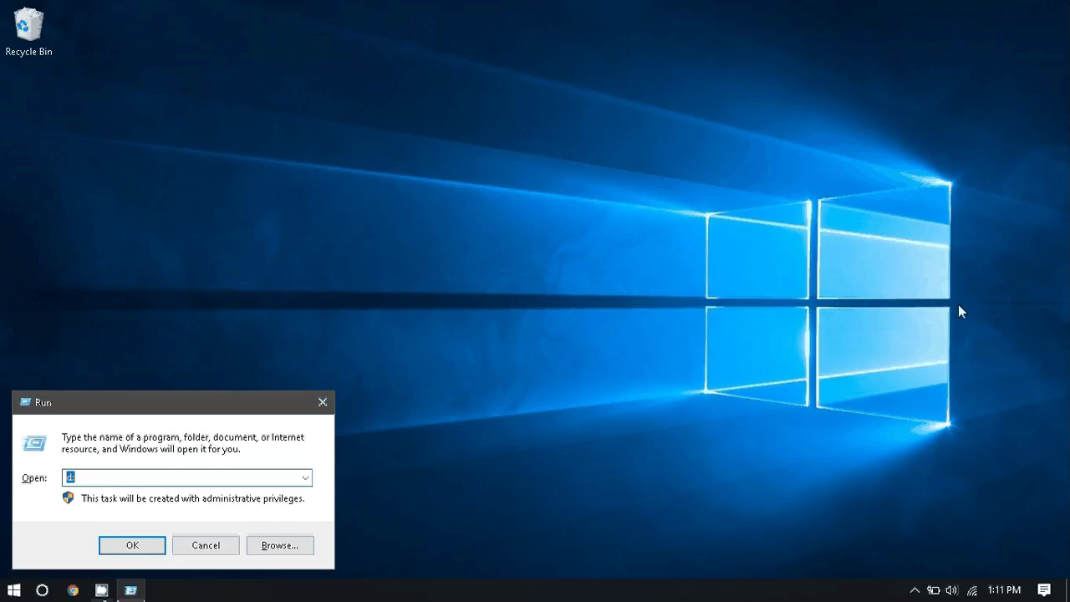
{"action": "key", "text": "Return"}
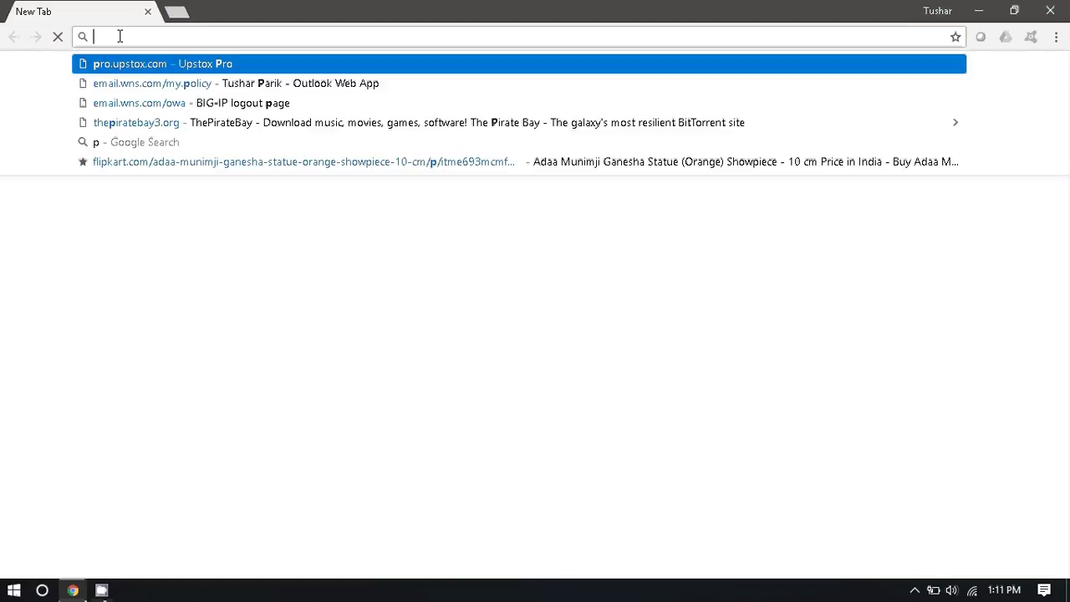
{"action": "type", "text": "ython.org"}
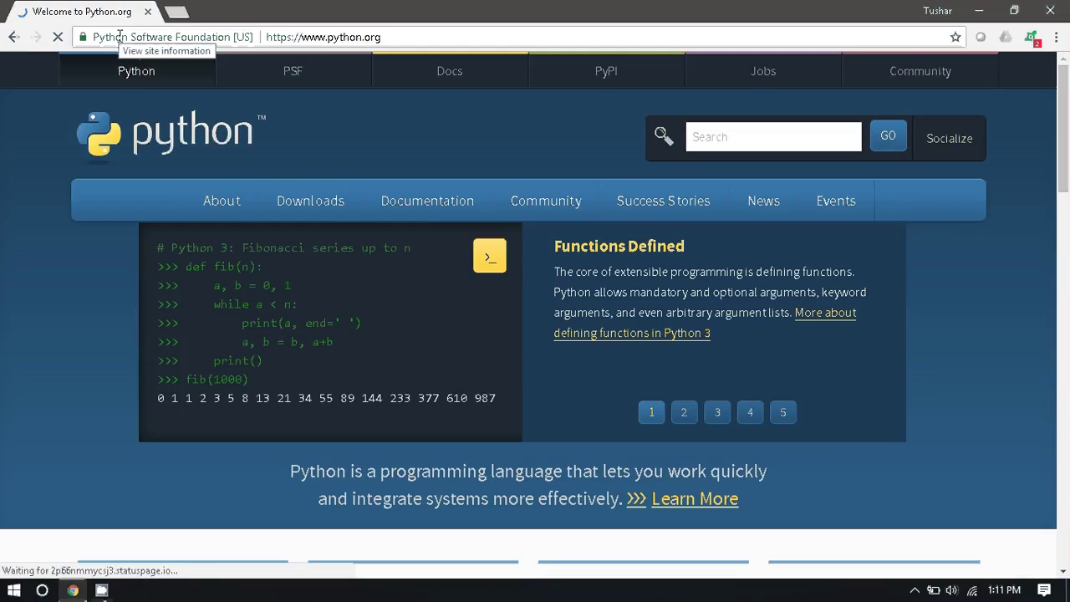
{"action": "mouse_move", "coordinate": [310, 201]}
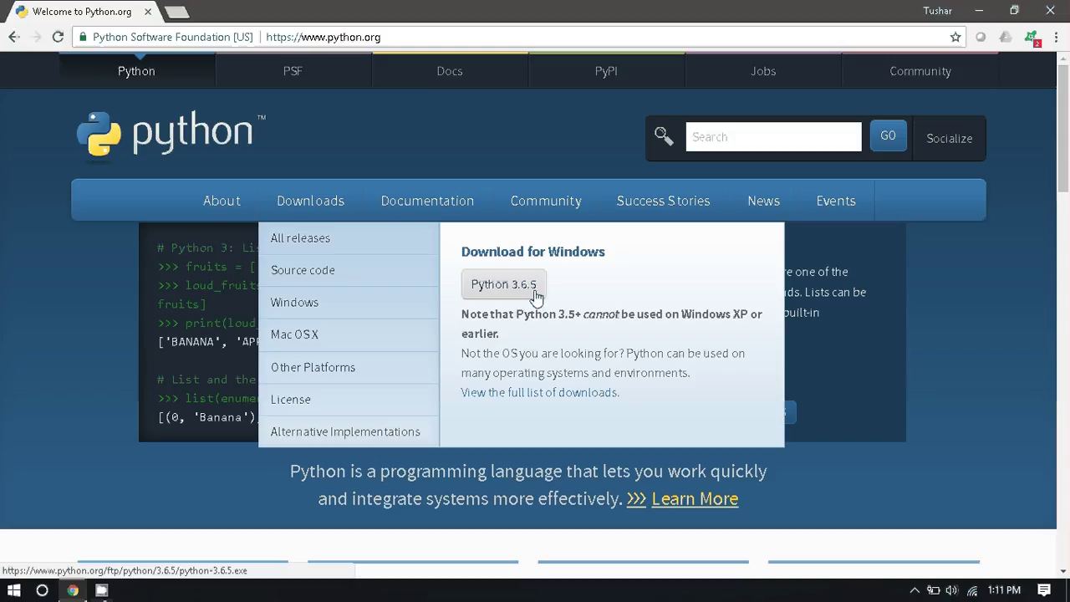
Step: Open D:\Download through the Run box and select the python-3.6.5 installer
{"action": "key", "text": "super+r"}
{"action": "type", "text": "d:\\"}
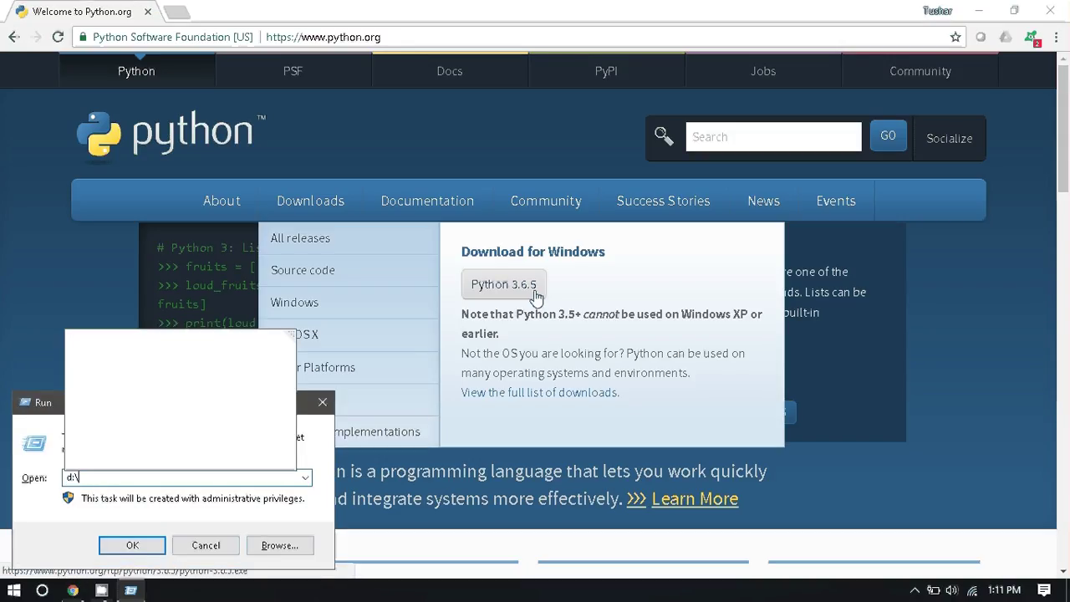
{"action": "type", "text": "dadPAN.txt"}
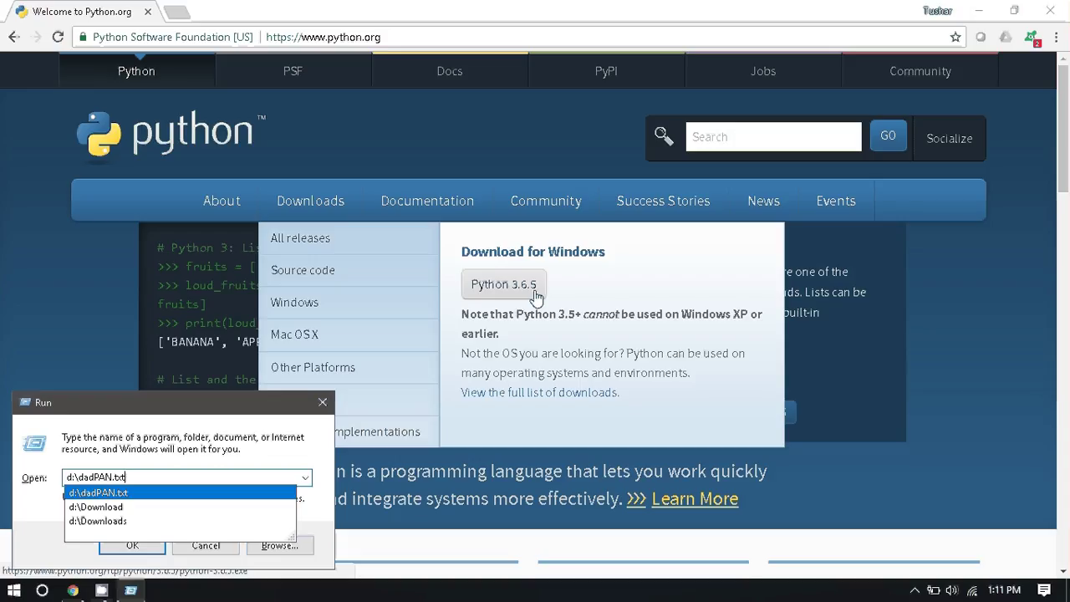
{"action": "key", "text": "Return"}
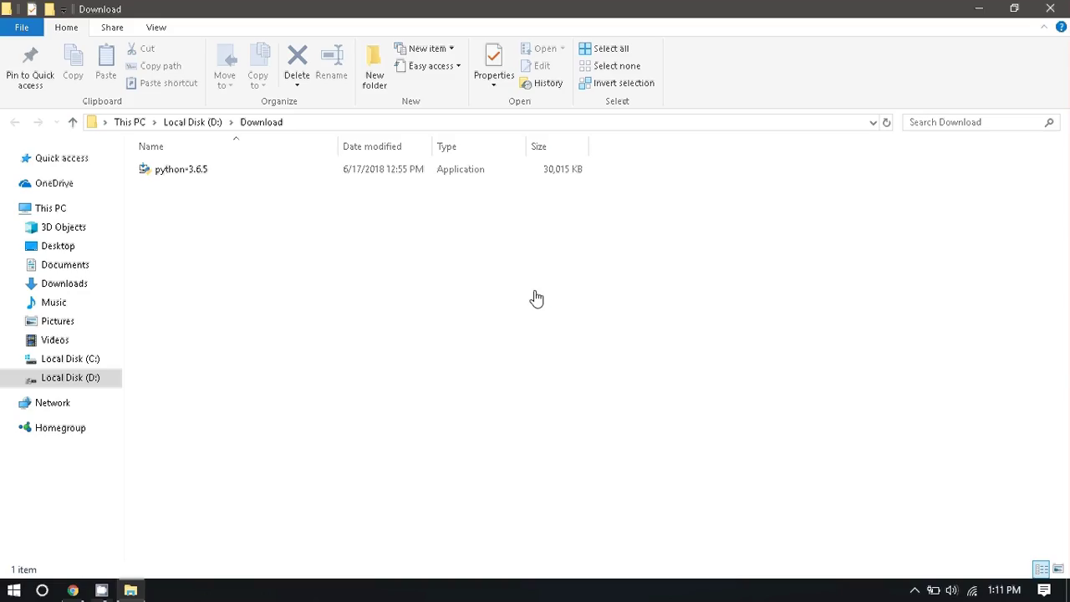
{"action": "left_click", "coordinate": [189, 174]}
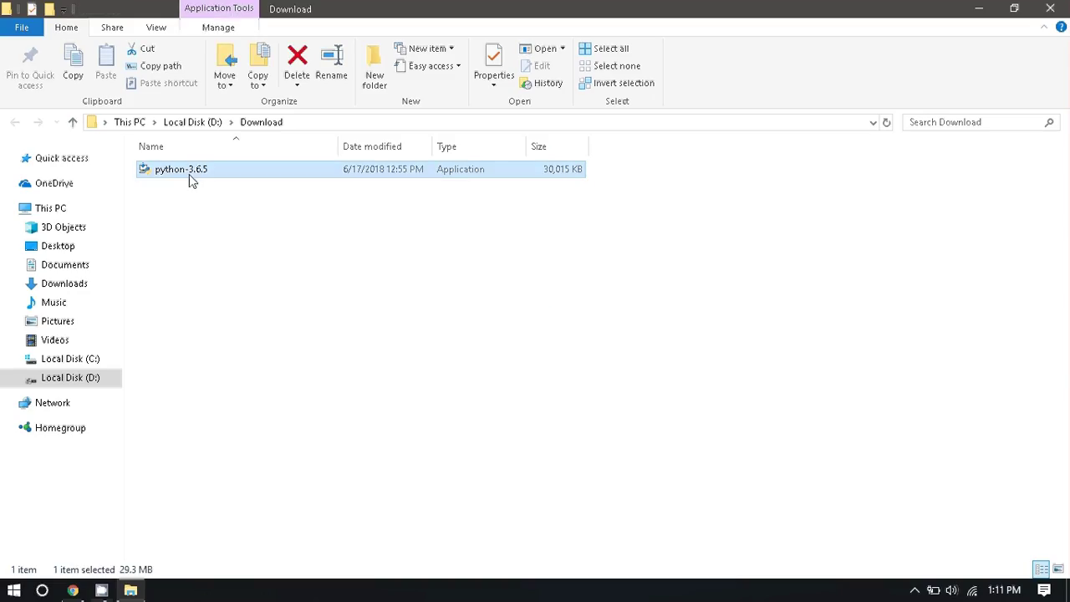
Step: Launch the python-3.6.5 installer, then cancel Modify Setup and confirm quitting
{"action": "double_click", "coordinate": [189, 174]}
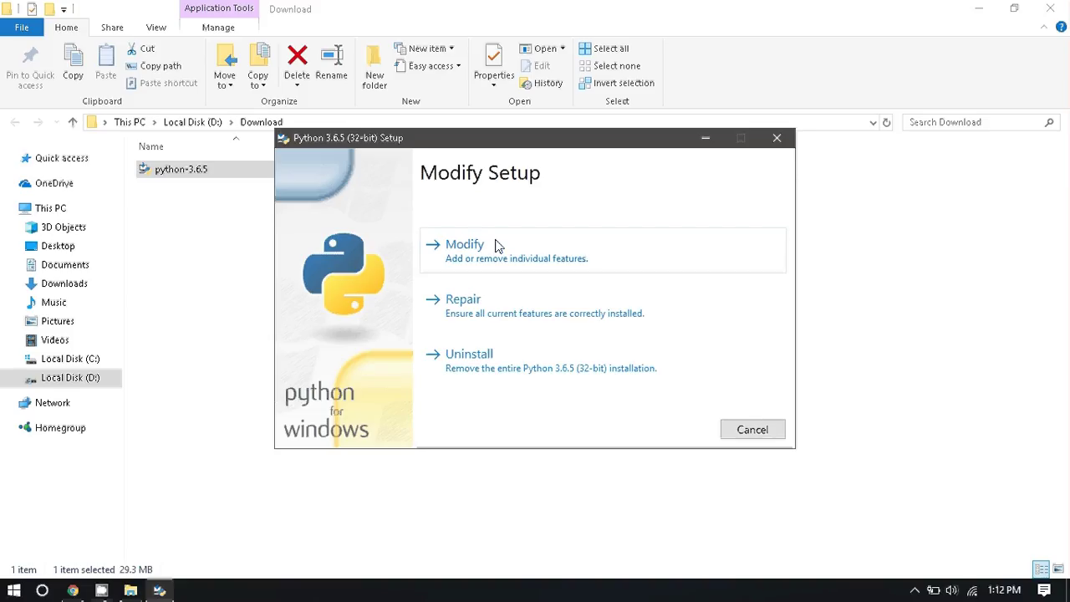
{"action": "left_click", "coordinate": [753, 430]}
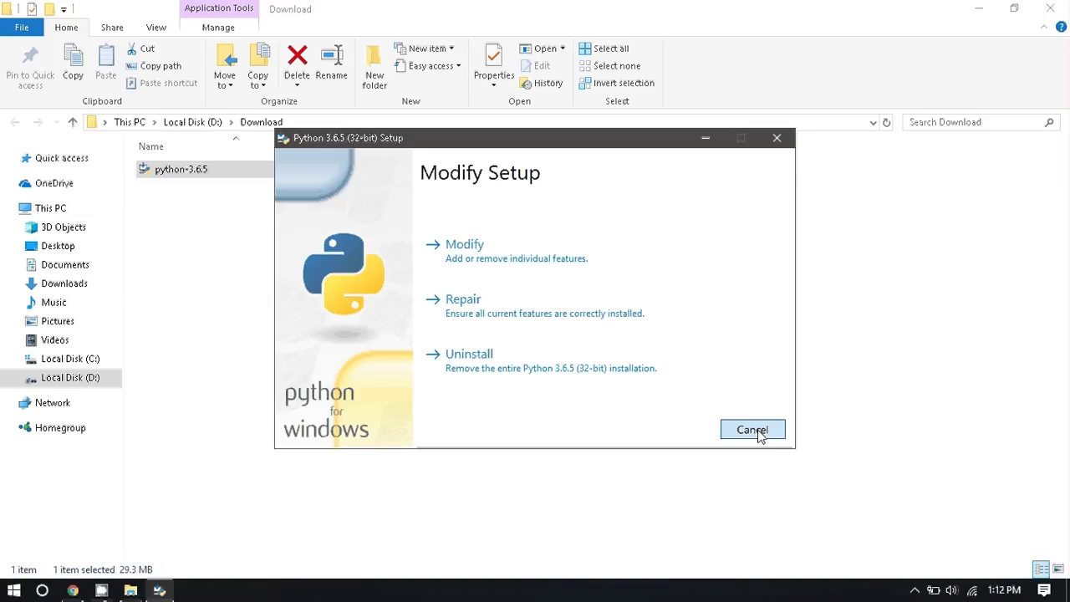
{"action": "left_click", "coordinate": [533, 349]}
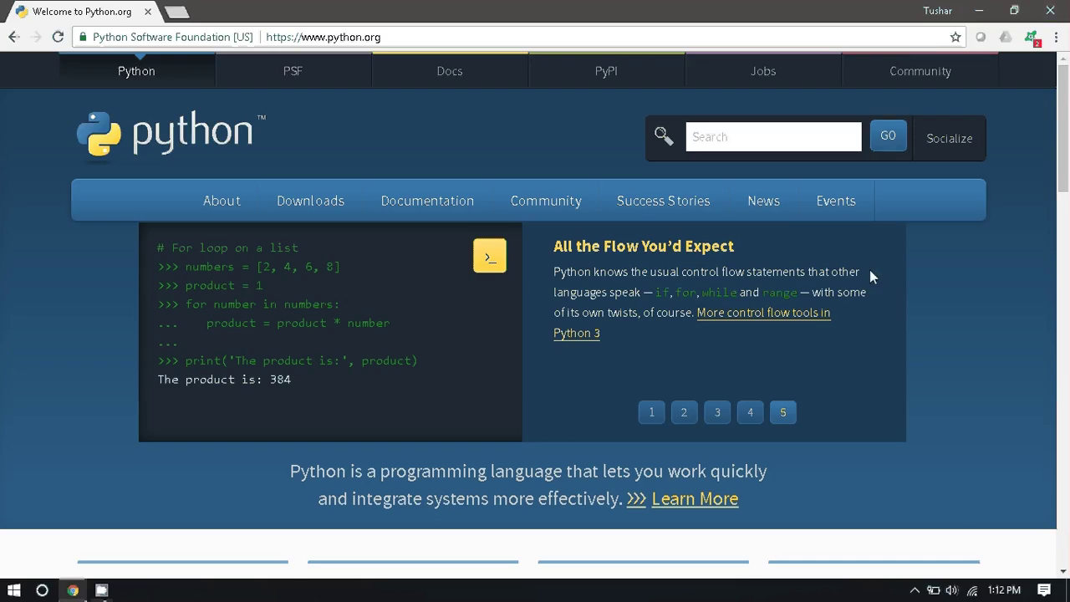
Step: Open the Start menu to find the Python 3.6 folder
{"action": "key", "text": "super"}
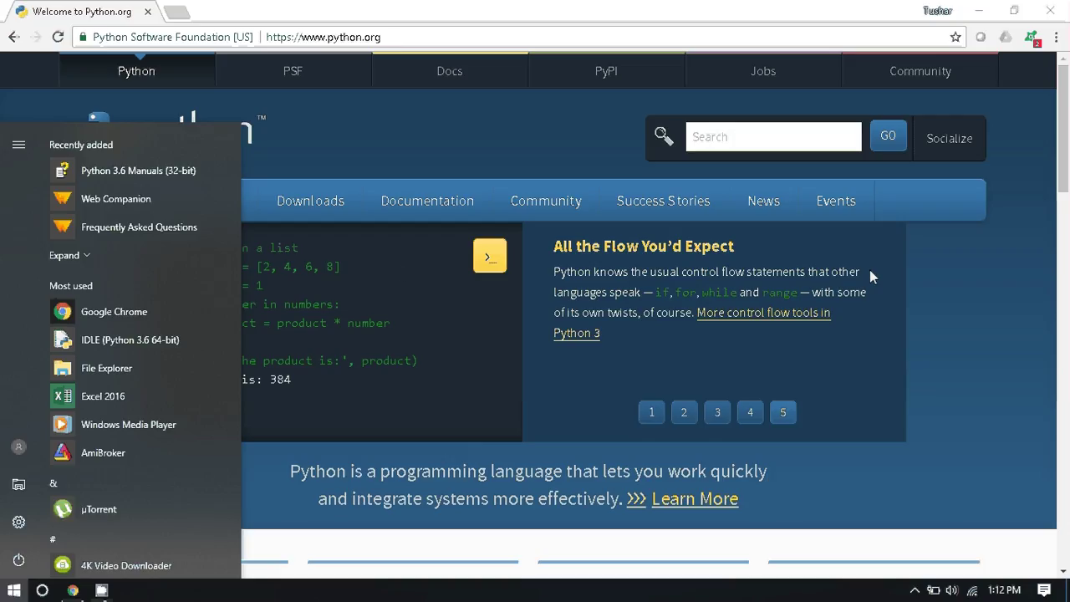
{"action": "scroll", "coordinate": [182, 428], "scroll_direction": "down", "scroll_amount": 10}
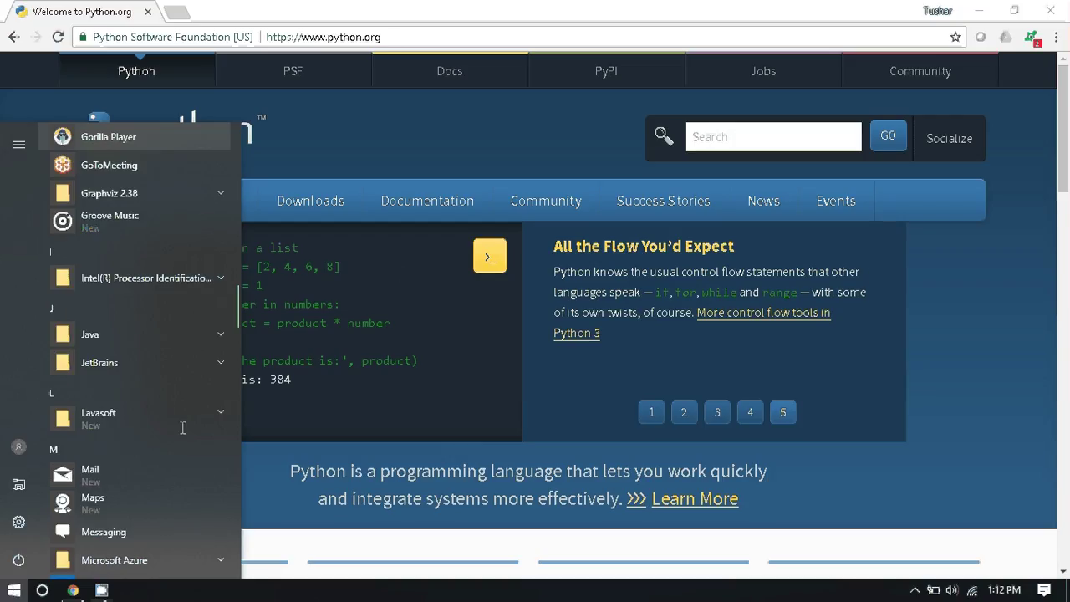
{"action": "scroll", "coordinate": [182, 428], "scroll_direction": "down", "scroll_amount": 8}
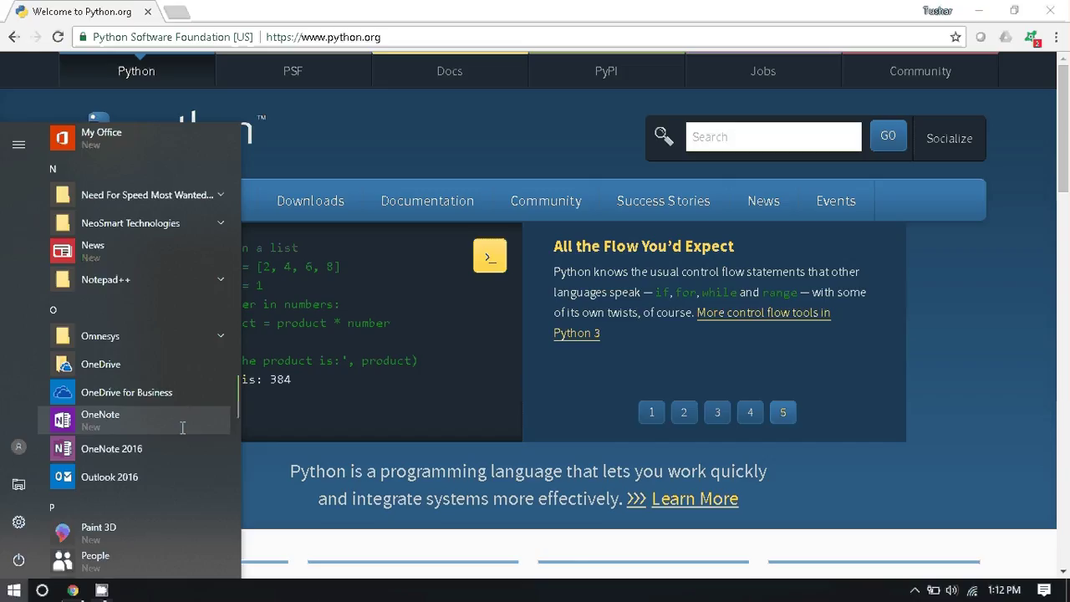
{"action": "scroll", "coordinate": [182, 428], "scroll_direction": "down", "scroll_amount": 8}
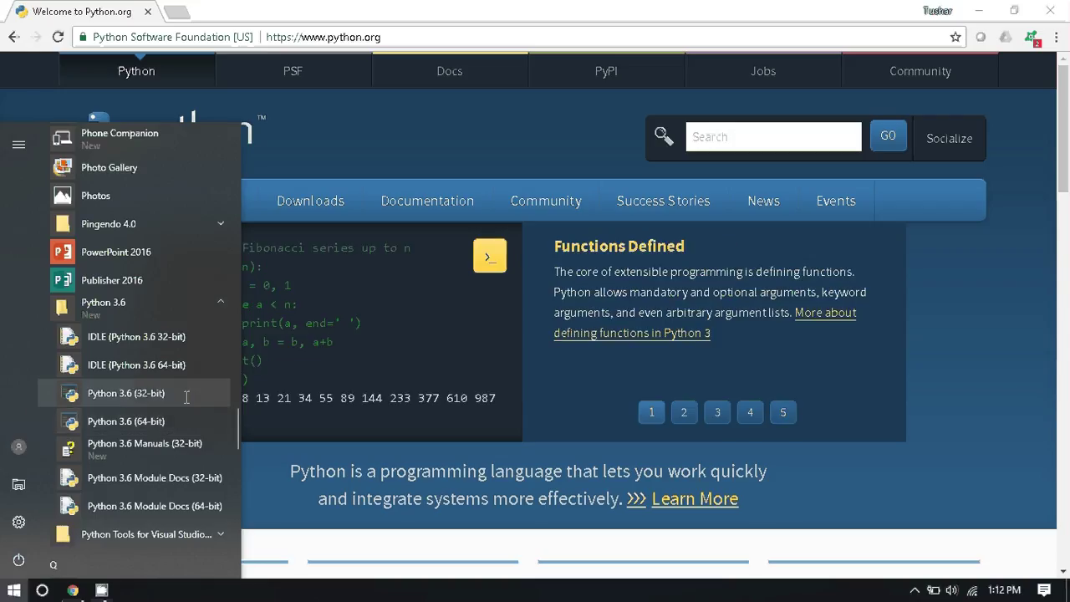
Step: Start Python 3.6 (32-bit) and run print("Hello World!"), correcting a typo first
{"action": "left_click", "coordinate": [89, 393]}
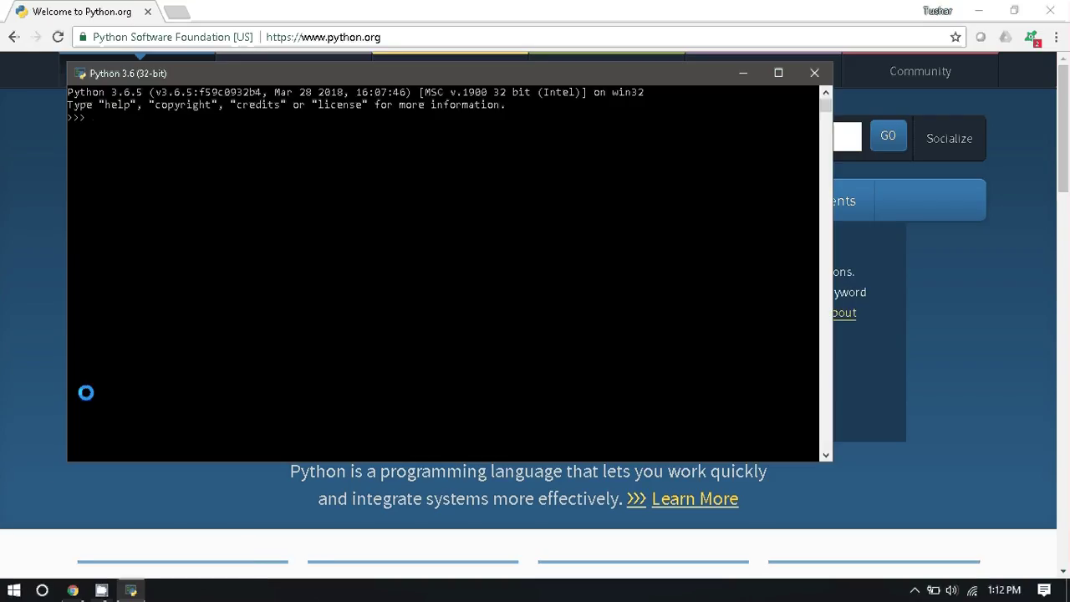
{"action": "type", "text": "prin"}
{"action": "type", "text": "t (\"Hellow W"}
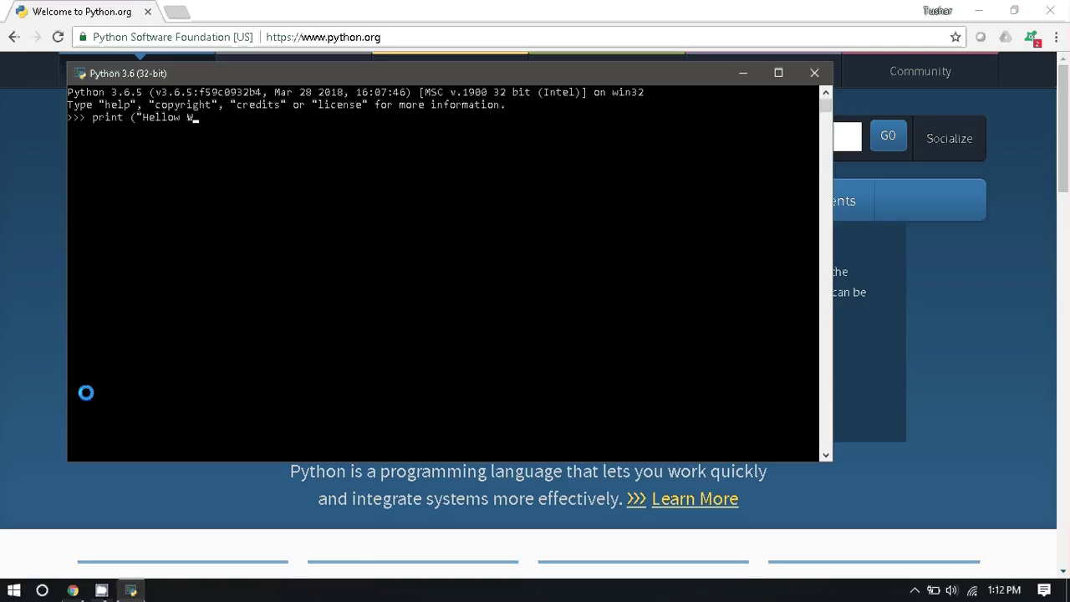
{"action": "key", "text": "BackSpace"}
{"action": "key", "text": "BackSpace"}
{"action": "key", "text": "BackSpace"}
{"action": "type", "text": "World"}
{"action": "type", "text": "!\")"}
{"action": "key", "text": "Return"}
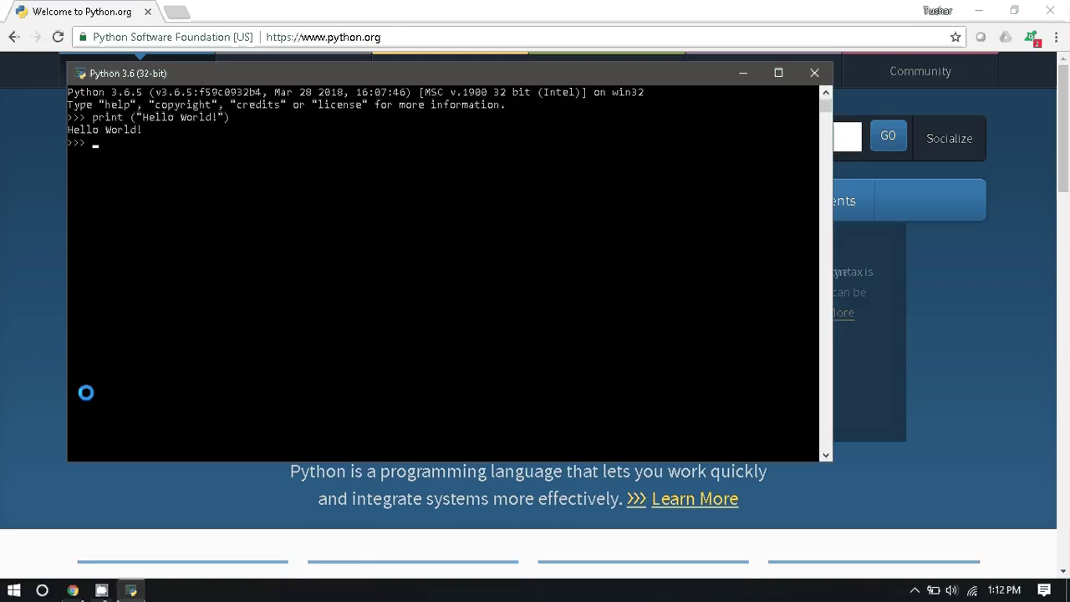
{"action": "mouse_move", "coordinate": [131, 590]}
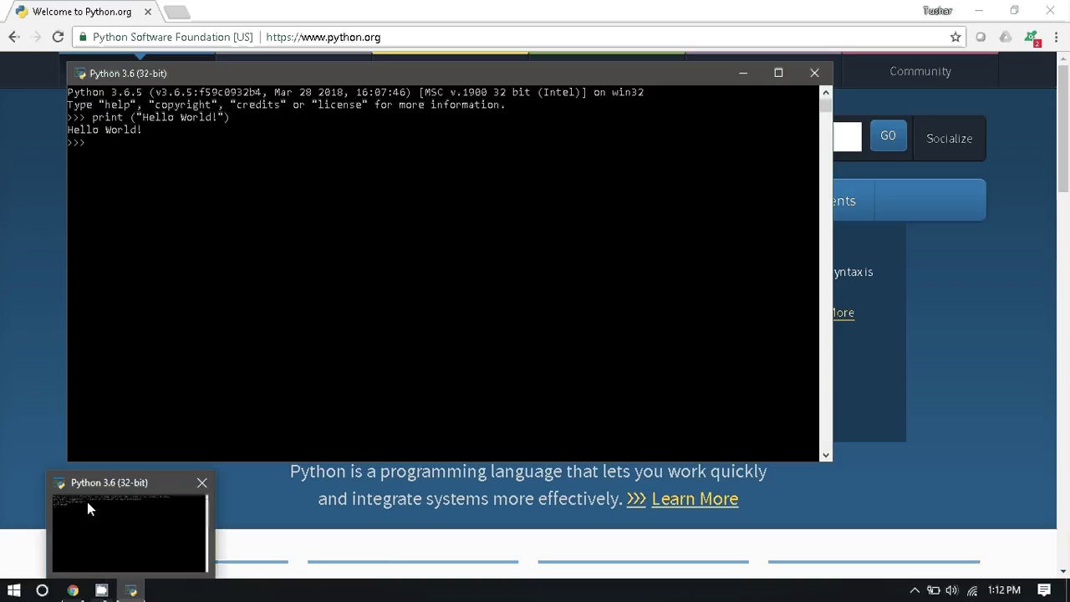
{"action": "left_click", "coordinate": [102, 590]}
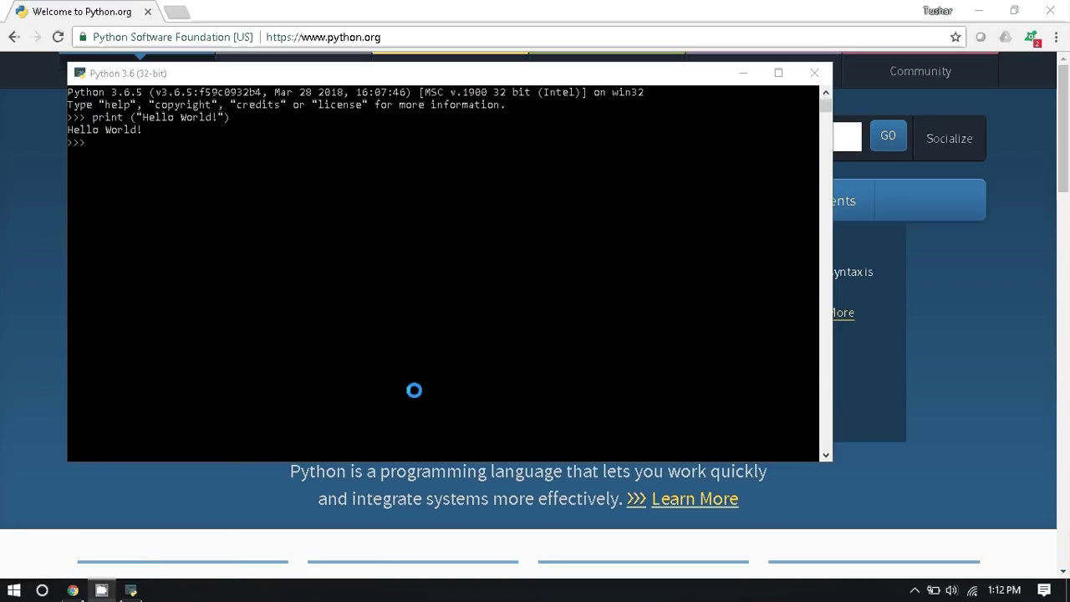